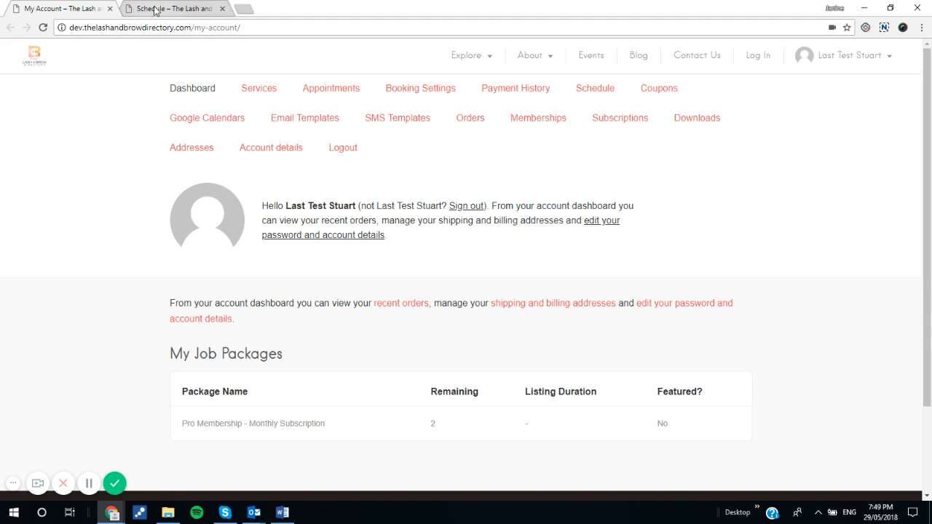
- Open the account's Schedule page and load the week following June 24, 2018
click(593, 91)
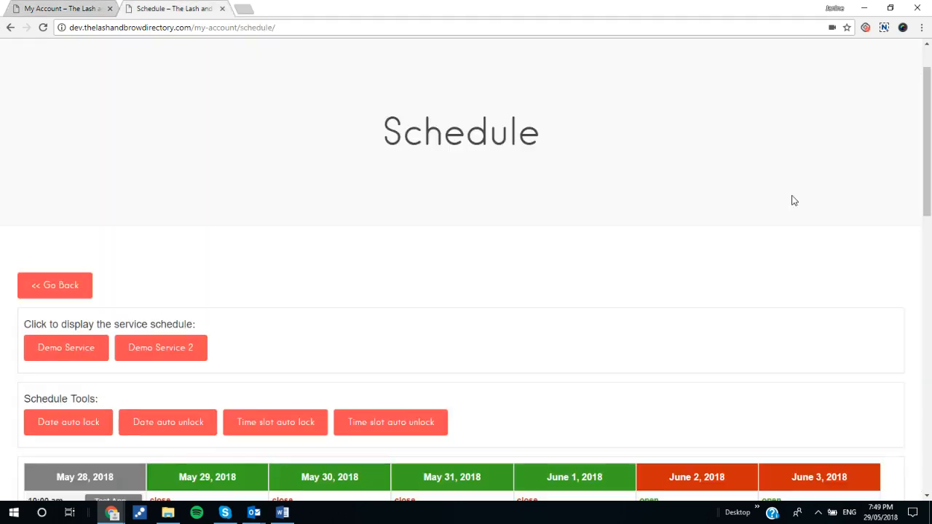
scroll(791, 156, down, 3)
scroll(803, 153, down, 2)
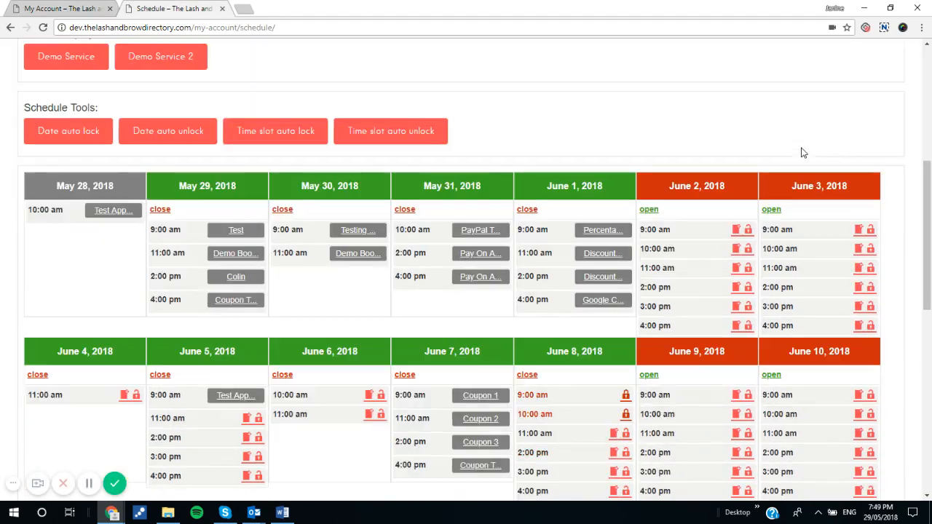
scroll(690, 75, down, 1)
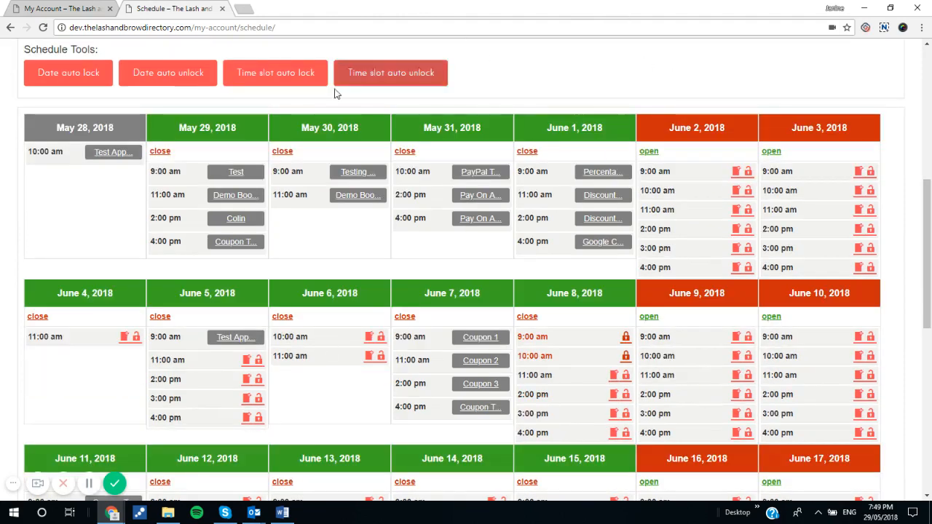
scroll(703, 108, down, 1)
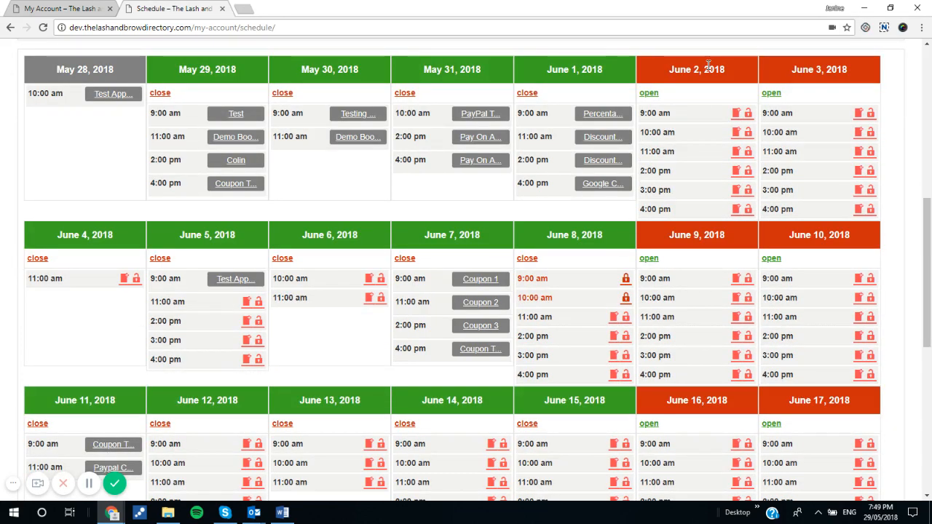
scroll(92, 380, down, 3)
scroll(93, 380, down, 3)
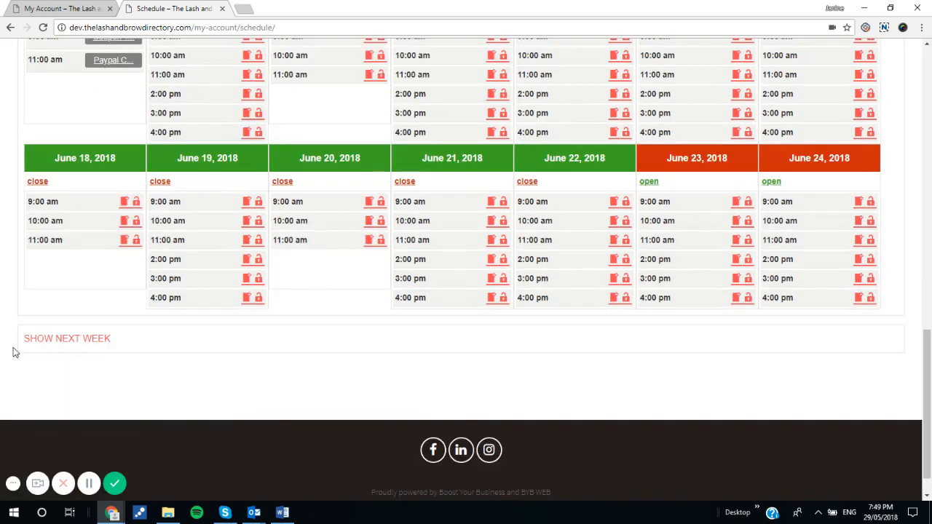
click(63, 340)
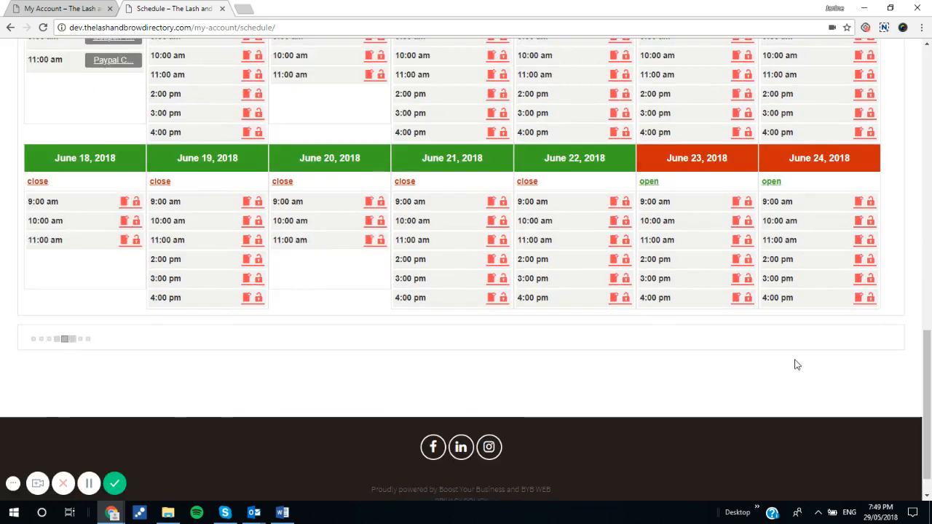
- Close June 6, 2018 in the service schedule
scroll(787, 364, up, 5)
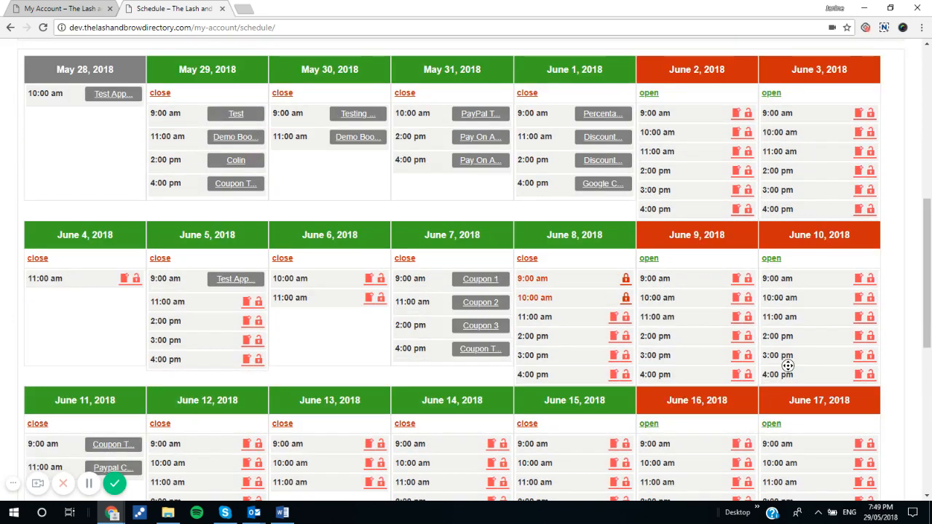
scroll(786, 209, up, 3)
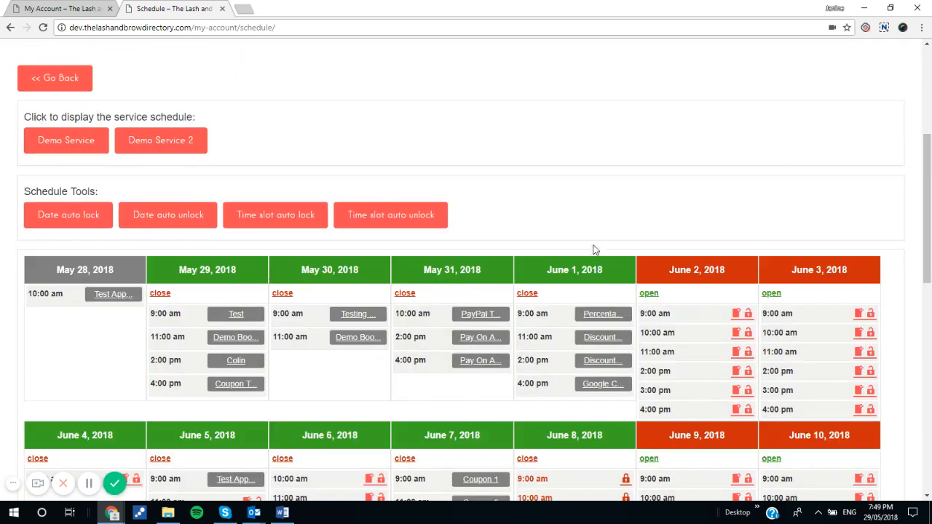
scroll(570, 177, down, 1)
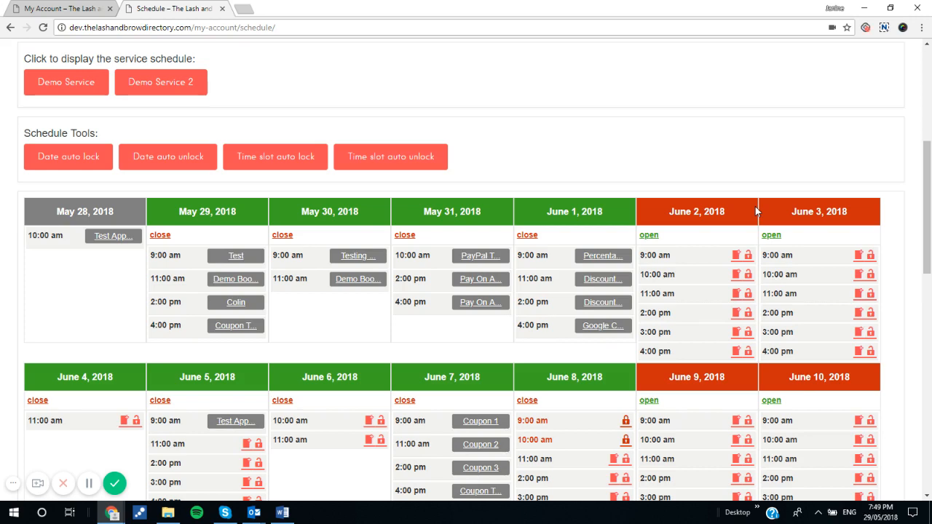
scroll(775, 113, down, 2)
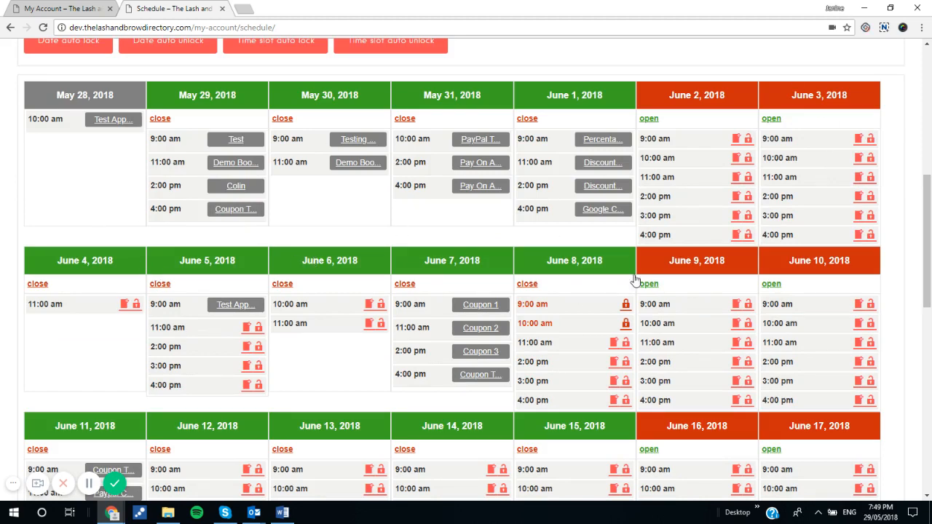
scroll(732, 292, down, 1)
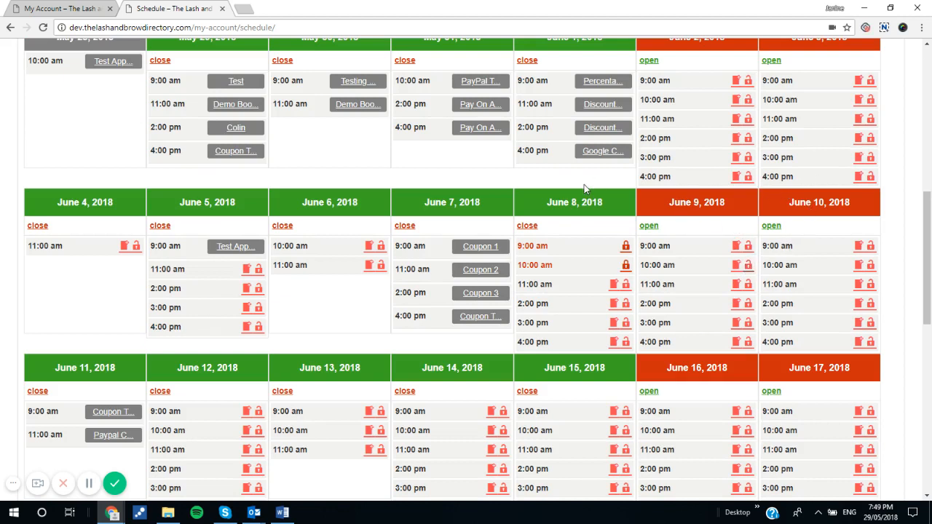
click(283, 228)
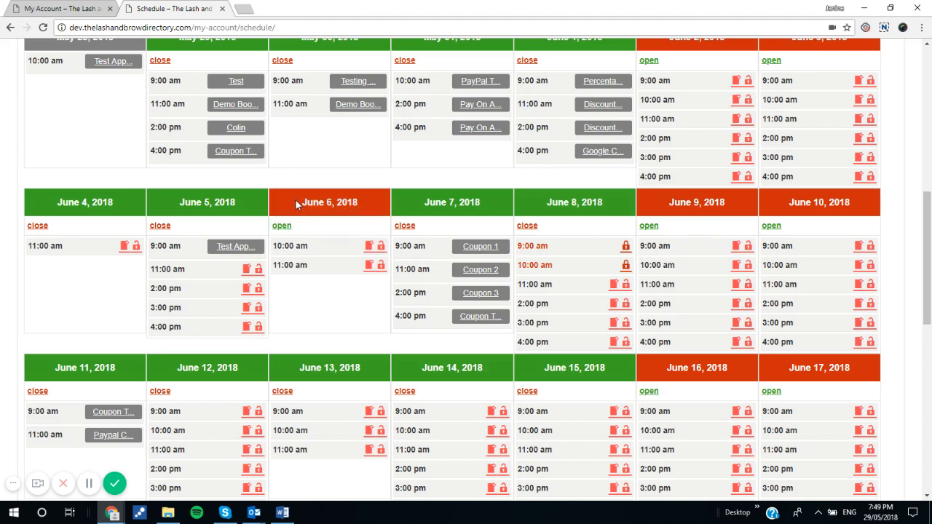
- Reopen June 6, 2018 in the service schedule
scroll(297, 205, down, 1)
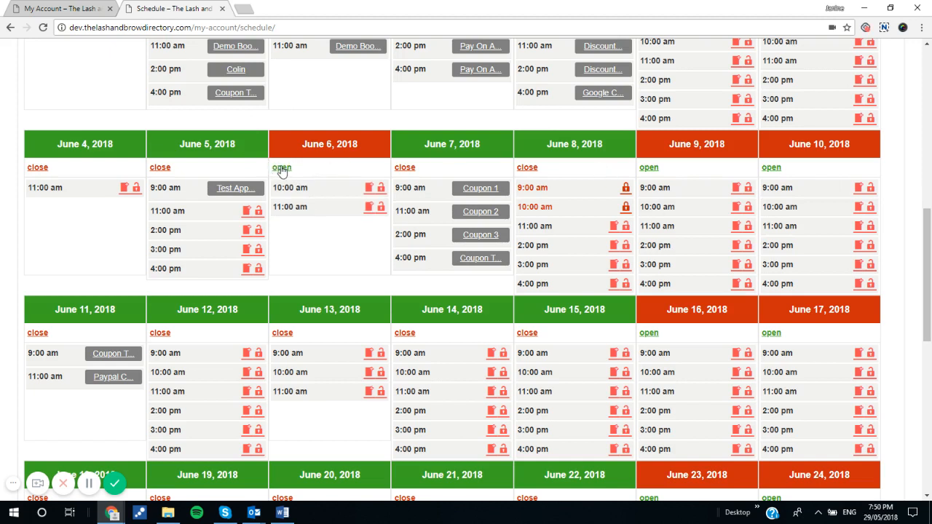
click(282, 168)
click(88, 483)
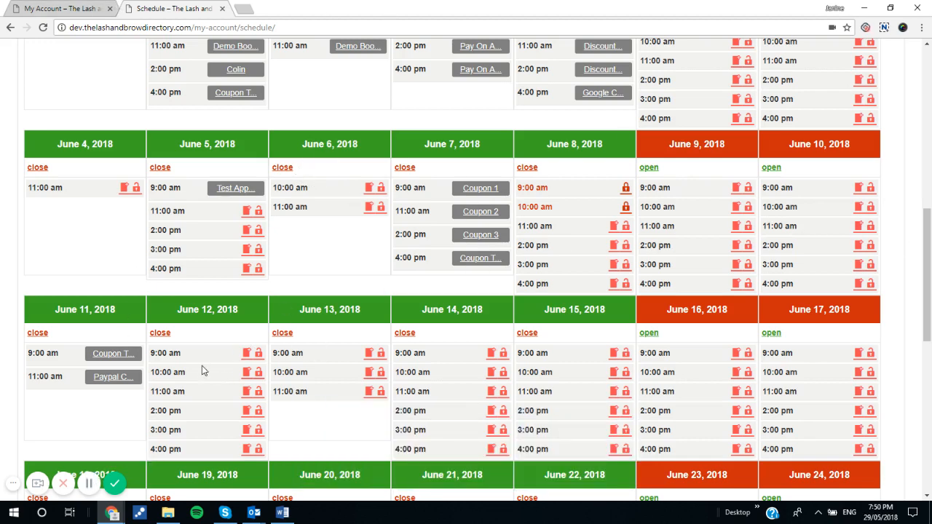
- Lock the 9:00 am slots on June 12, 13 and 14, 2018, and unlock the 9:00 am slot on June 8
scroll(203, 359, down, 1)
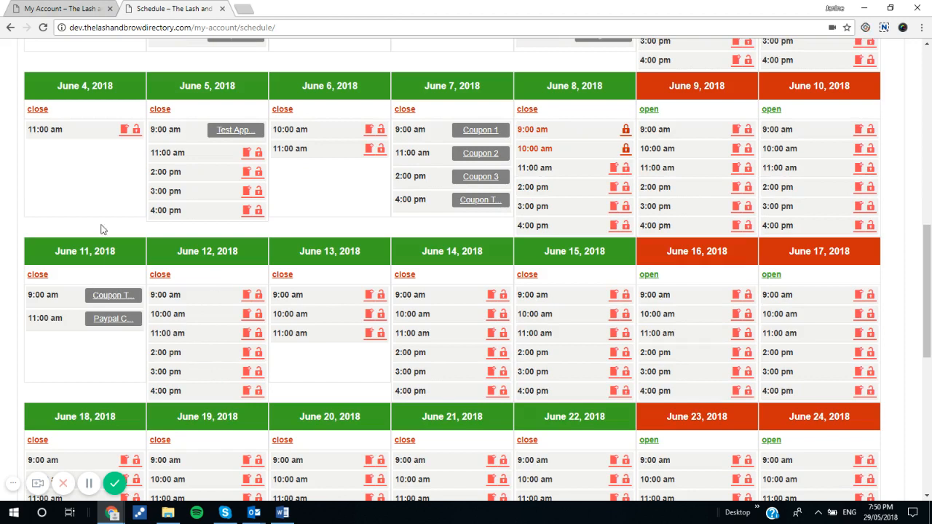
click(247, 295)
click(381, 297)
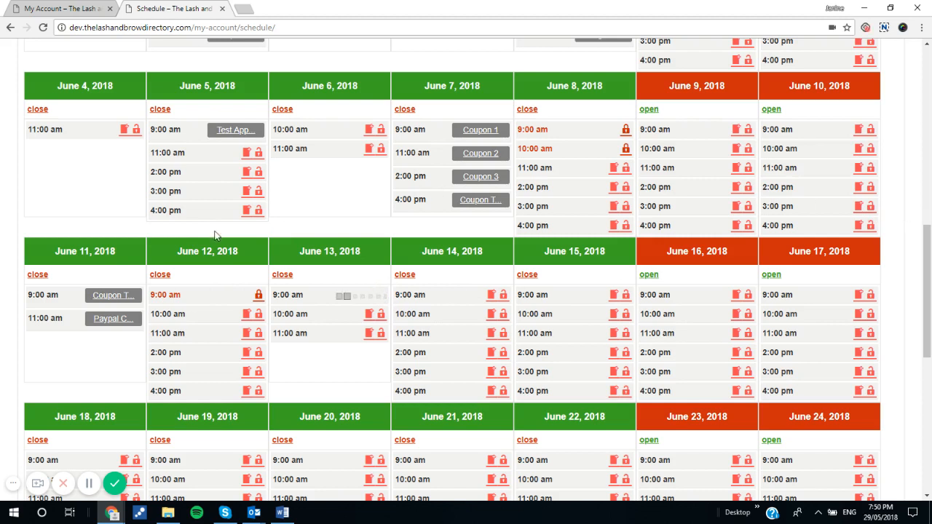
click(503, 295)
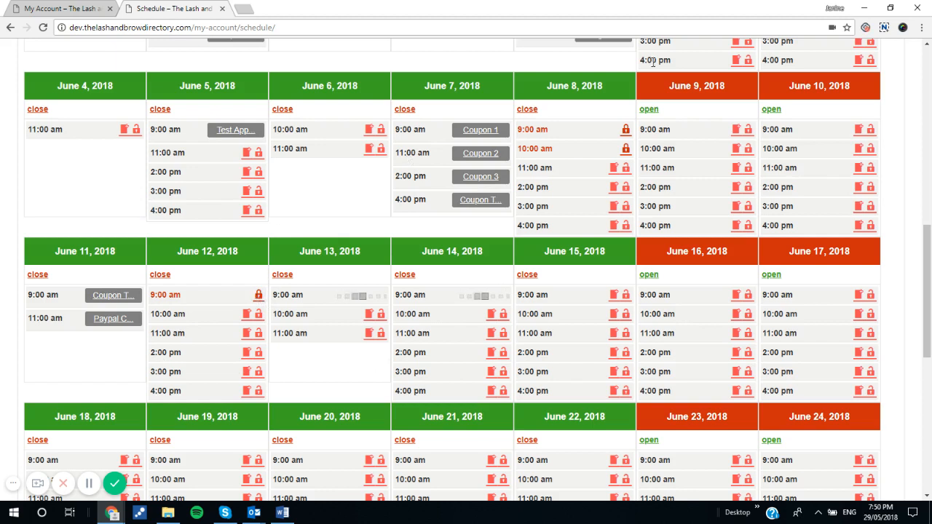
click(627, 134)
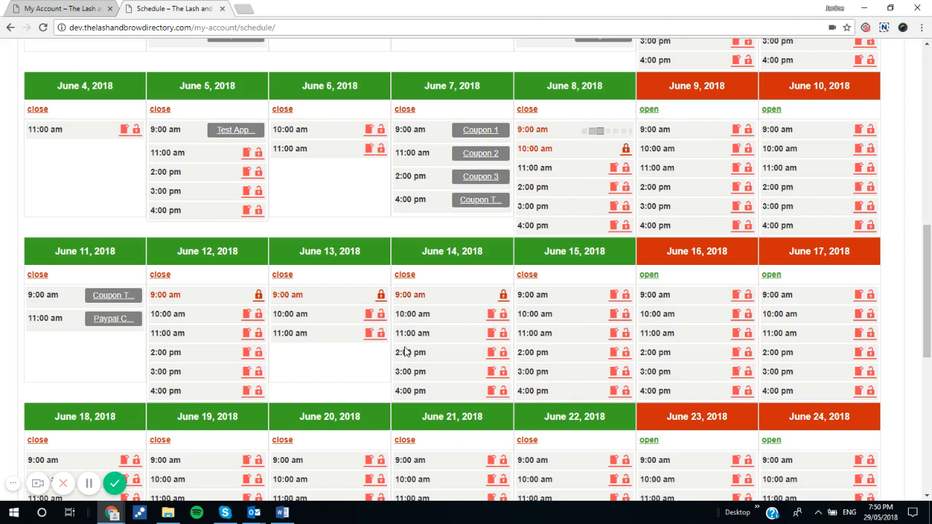
scroll(429, 335, down, 2)
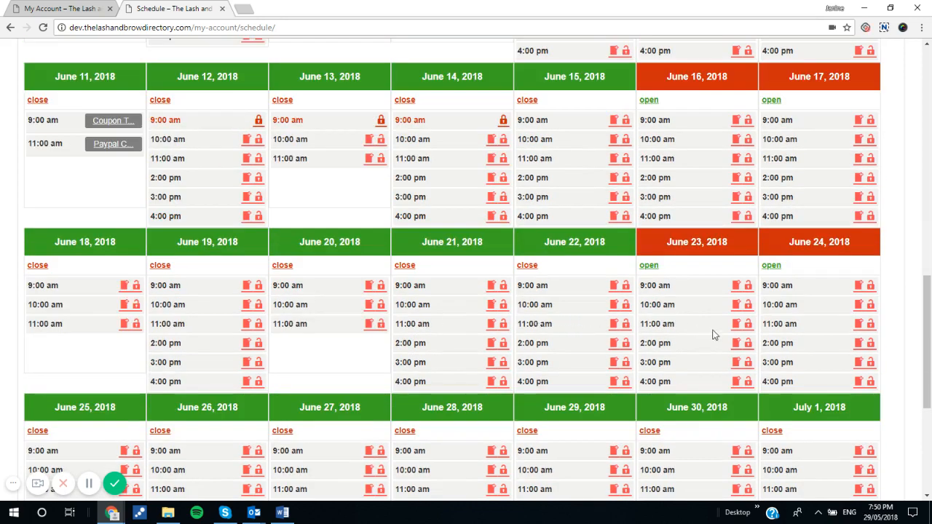
- Open the date auto lock tool and choose Demo Service as the service
scroll(773, 306, up, 7)
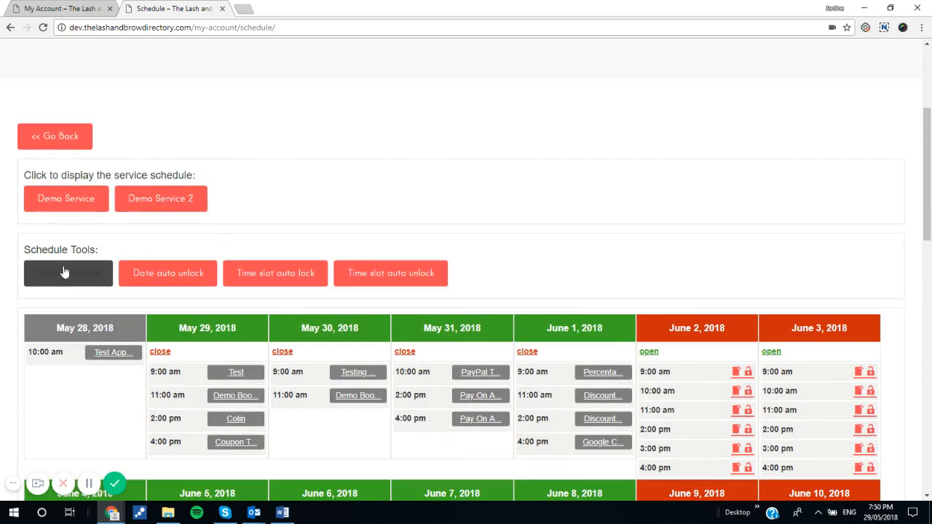
click(64, 274)
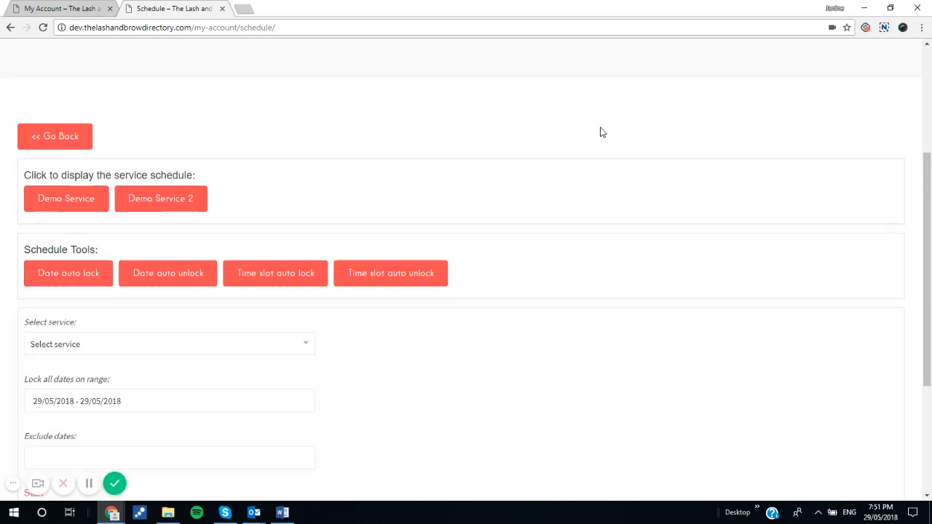
scroll(122, 227, down, 2)
click(204, 229)
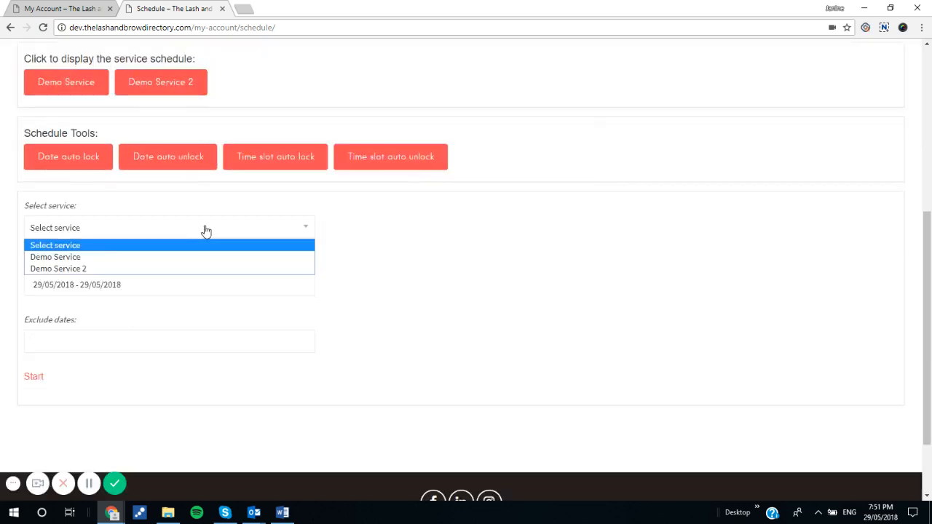
click(46, 255)
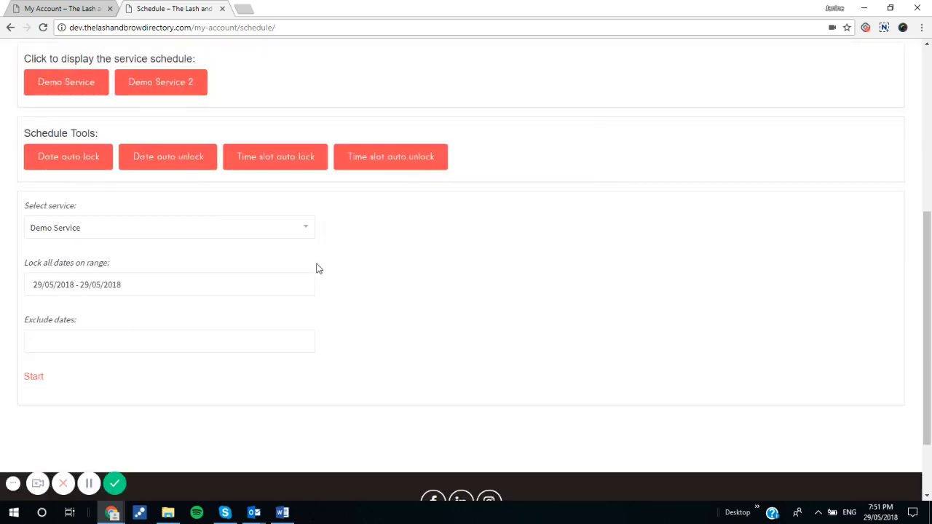
- Set the range of dates to lock to 03/06/2018 - 09/06/2018
click(135, 285)
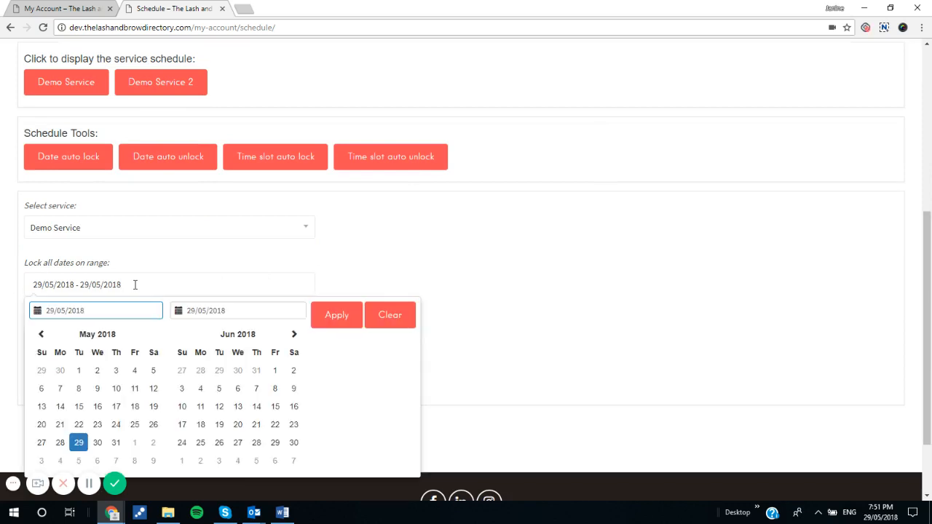
click(182, 390)
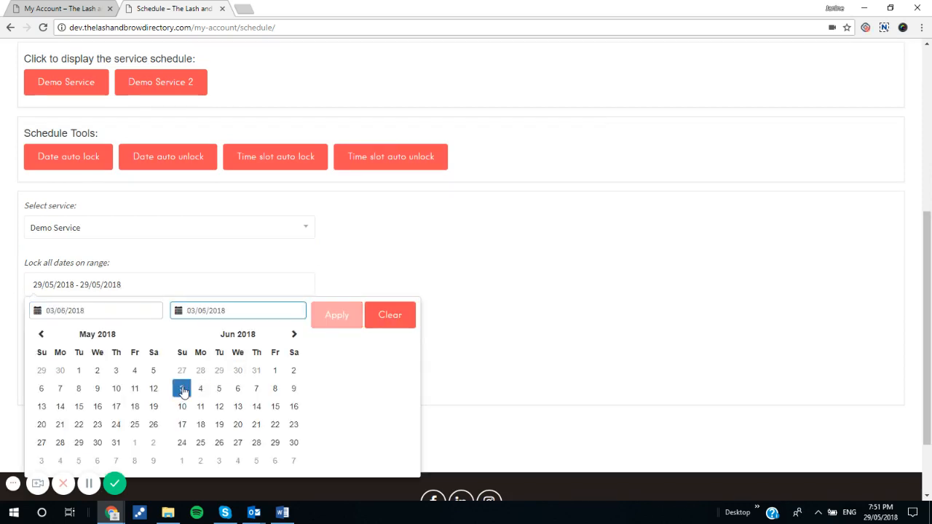
click(293, 390)
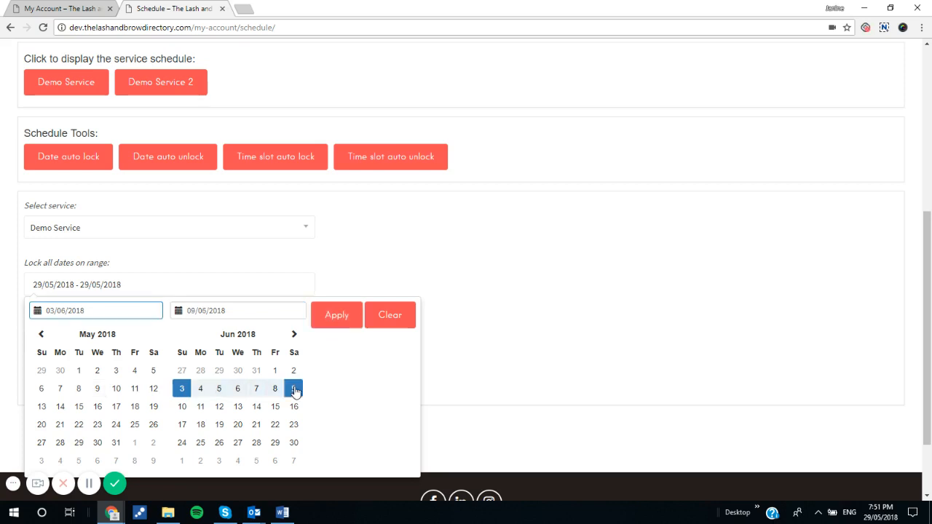
click(338, 315)
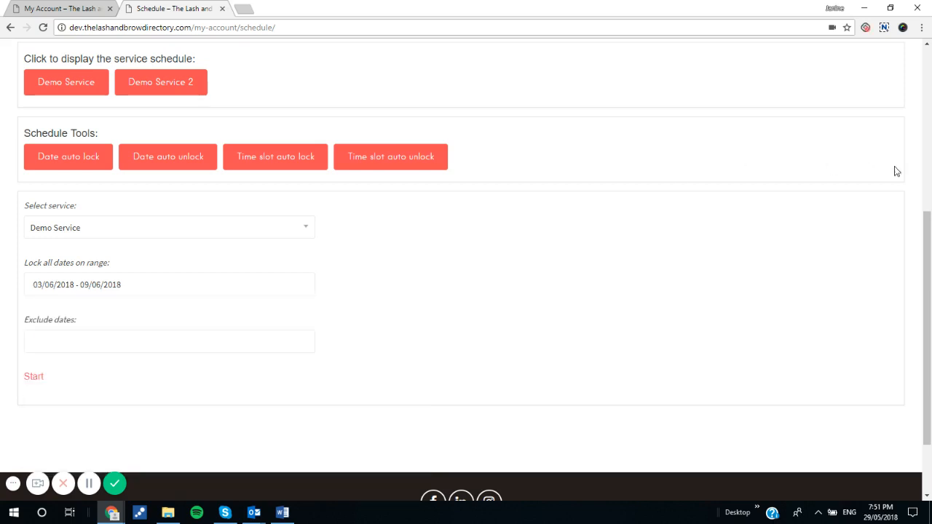
click(46, 343)
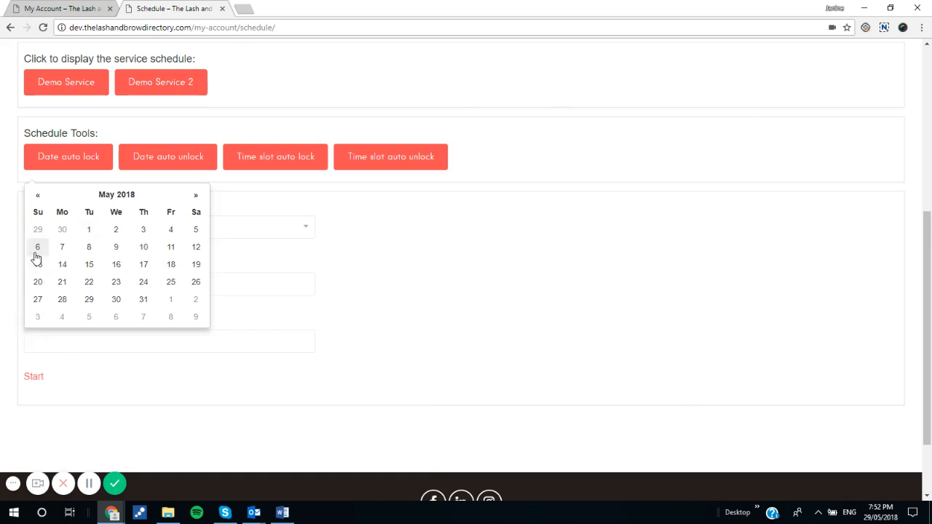
click(195, 195)
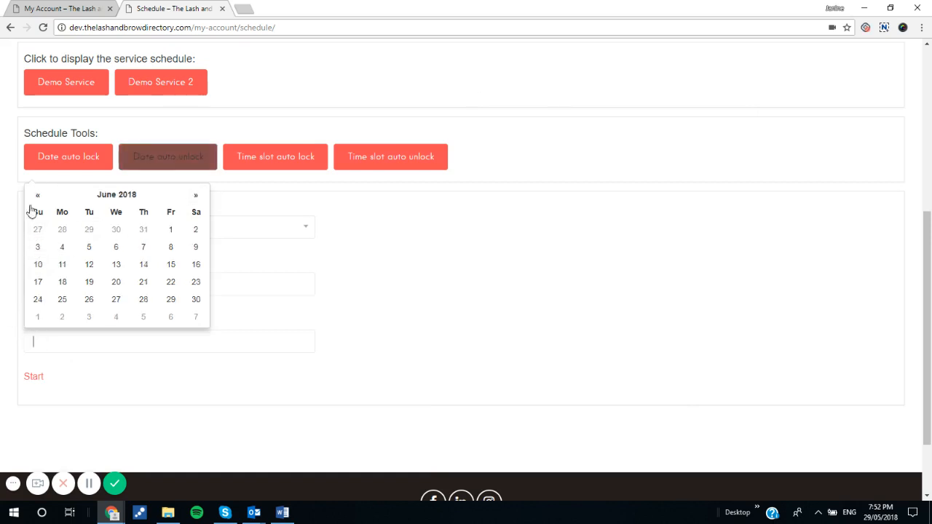
click(144, 247)
click(659, 300)
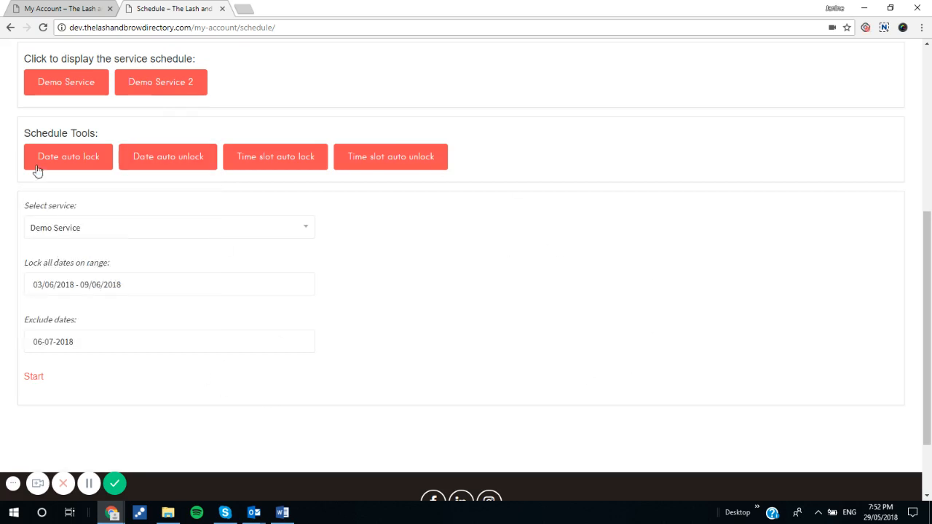
click(24, 376)
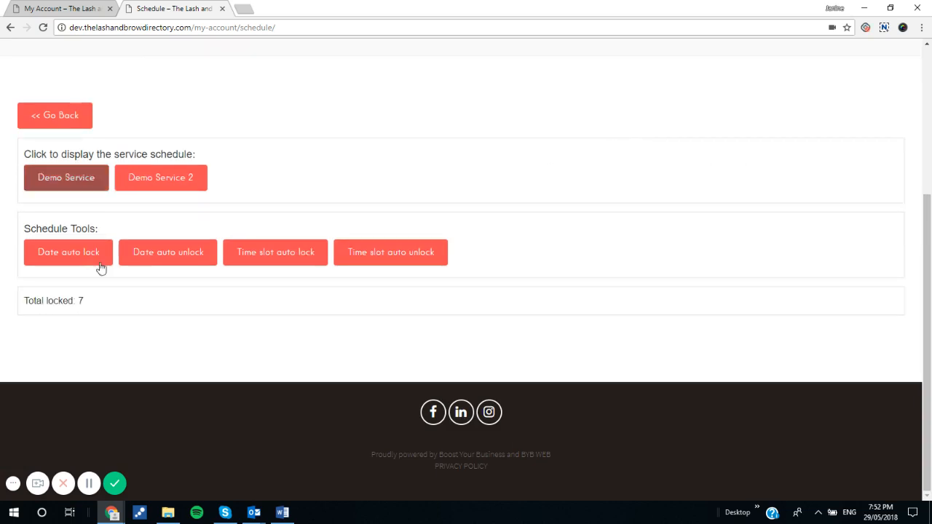
- Display the Demo Service schedule and load the weeks after June 3, 2018 to check the locked dates
click(62, 182)
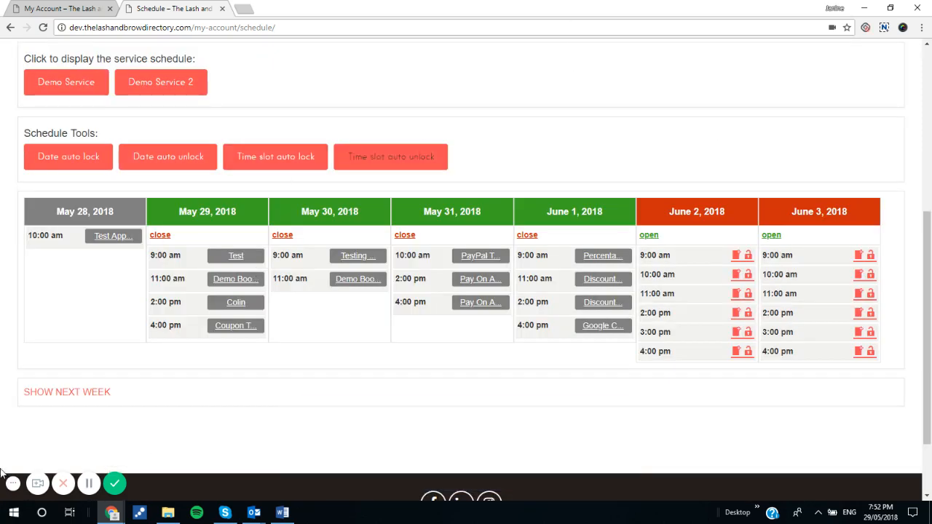
click(73, 392)
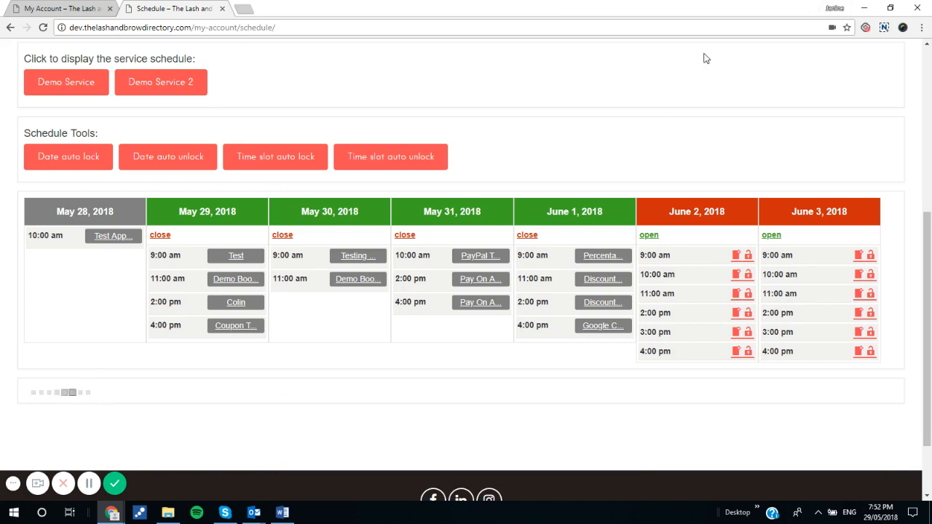
scroll(625, 45, down, 1)
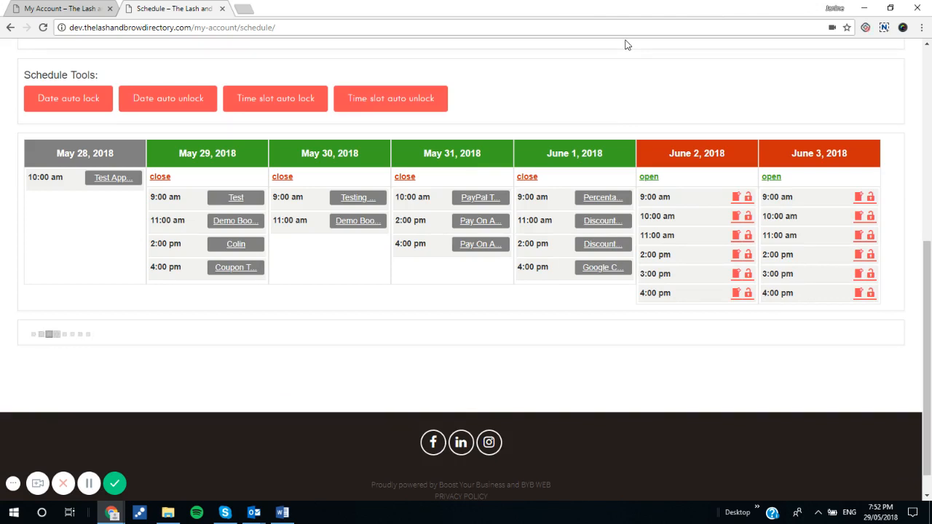
scroll(624, 45, down, 1)
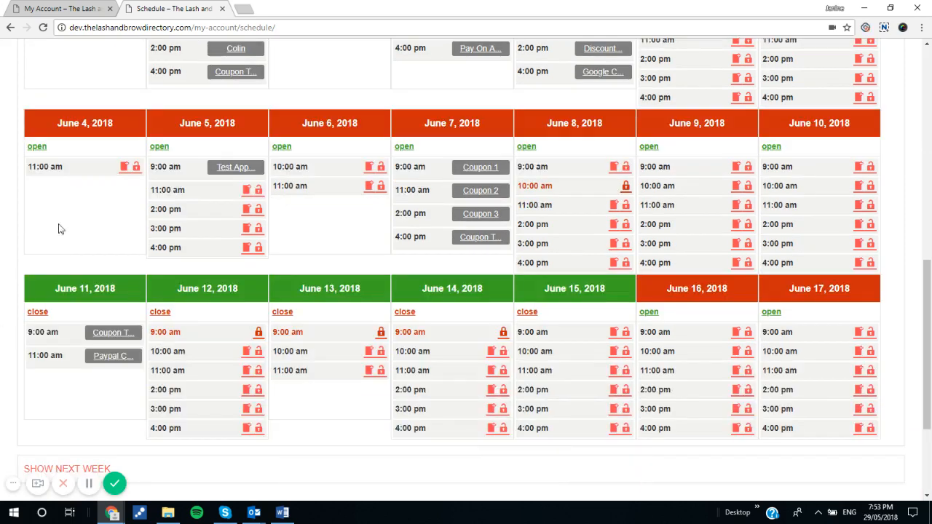
- Reopen June 7, 2018 in the Demo Service schedule so the date accepts bookings again
scroll(65, 204, down, 1)
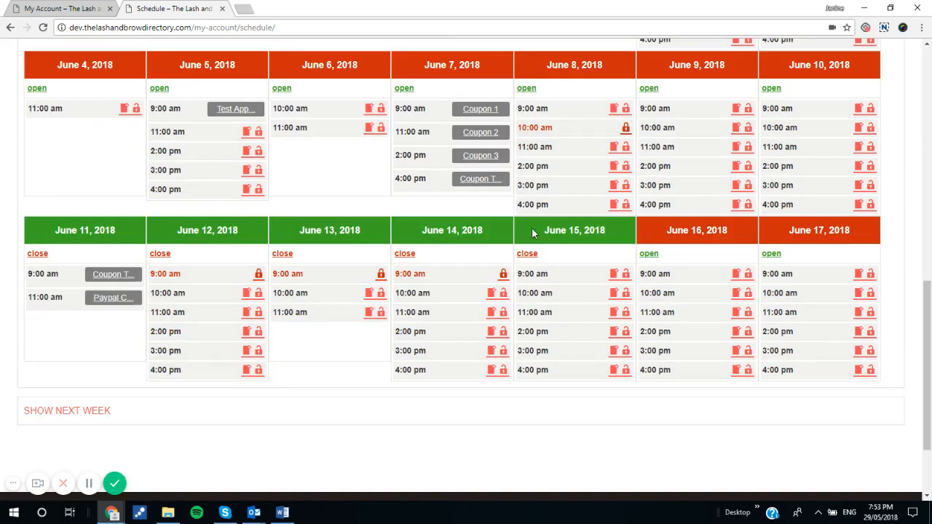
scroll(792, 170, down, 1)
scroll(801, 187, up, 2)
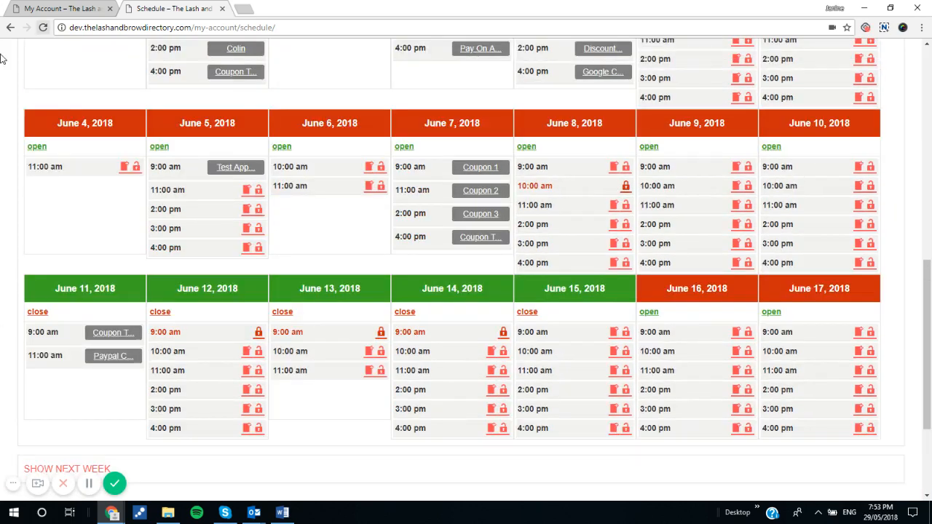
scroll(898, 139, up, 1)
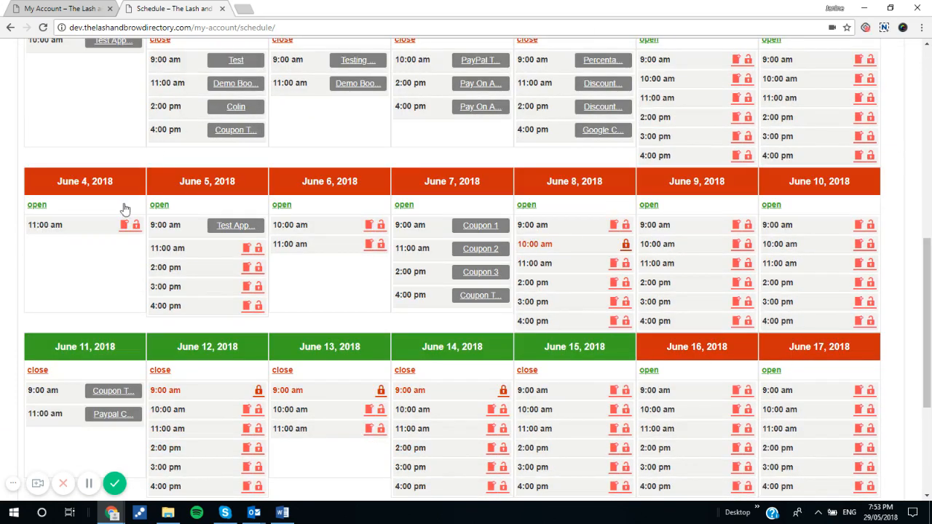
click(405, 208)
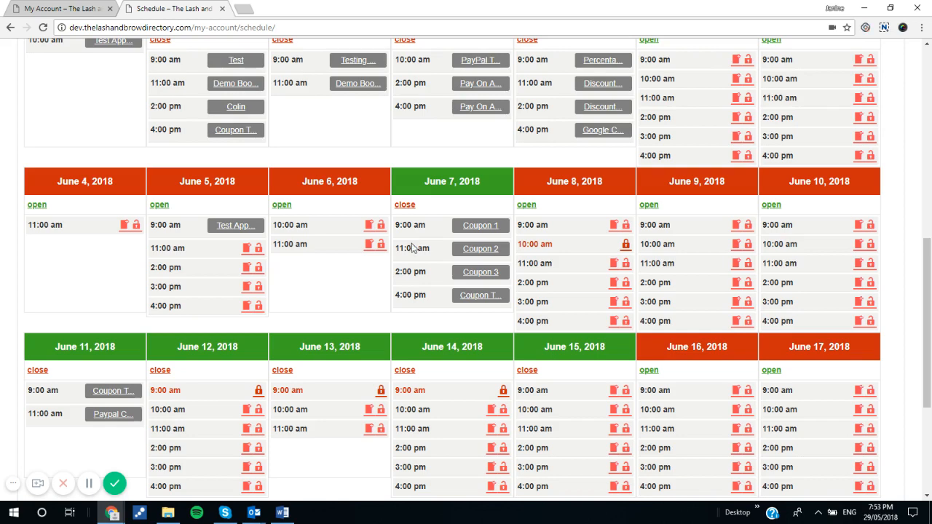
- View the manual booking form for the June 12, 2018 10:00 am slot and close it without adding a booking
scroll(414, 230, down, 1)
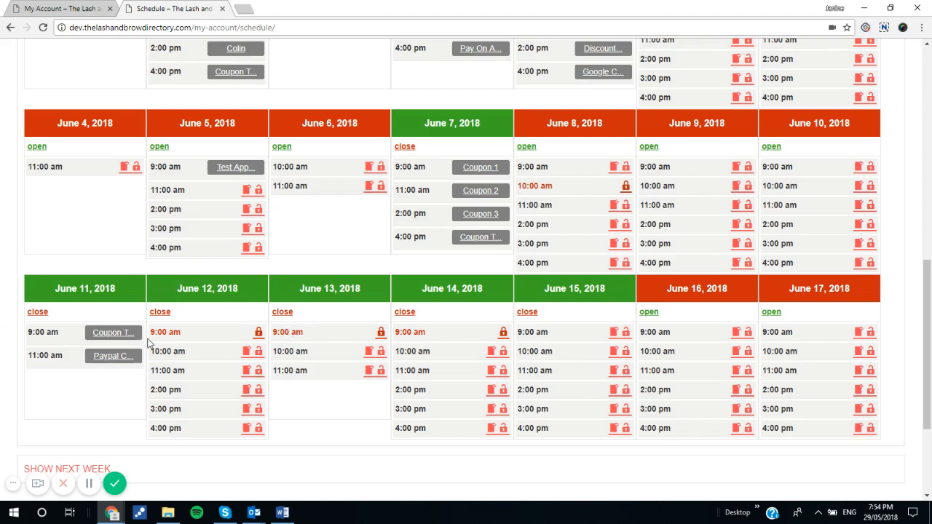
click(258, 352)
click(259, 355)
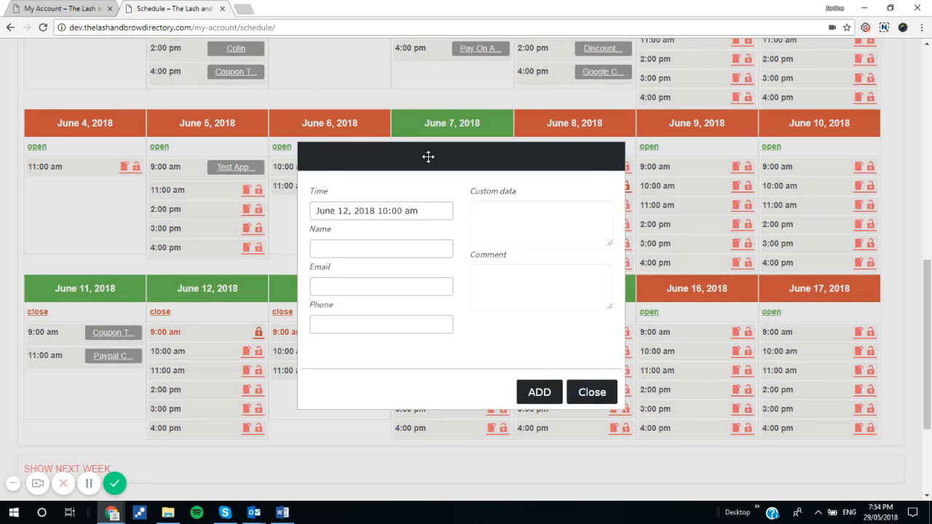
click(606, 401)
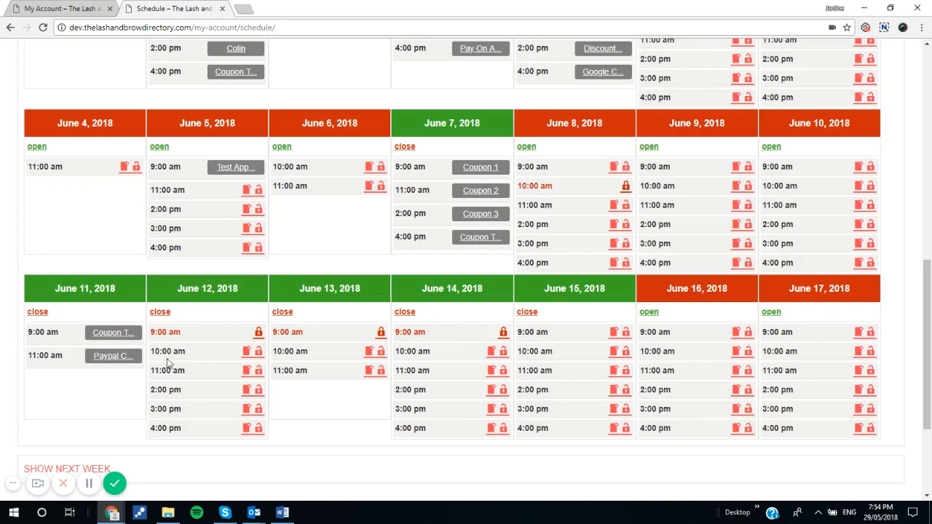